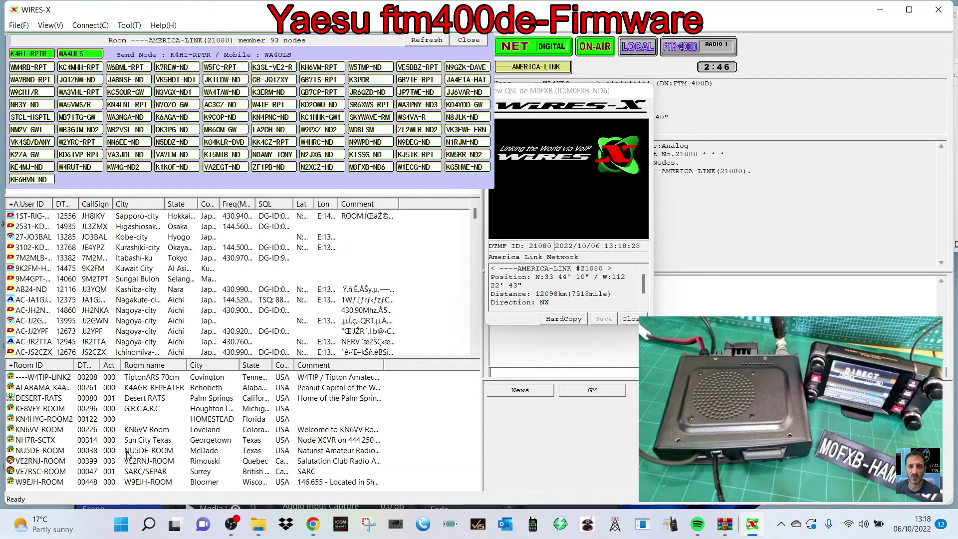
Step: Add VE2RNJ-ROOM to the bookmark list and move the room member window aside to reveal the bookmarks
right_click(85, 467)
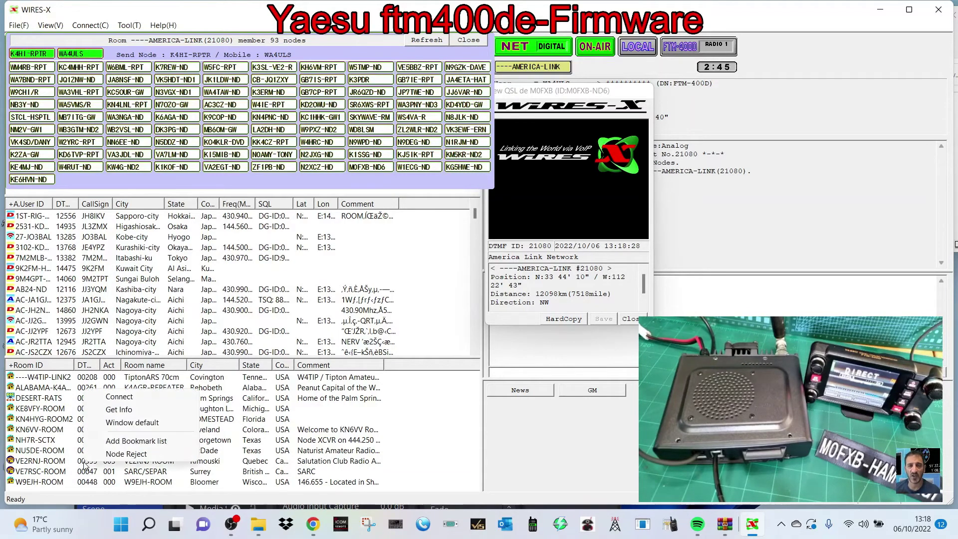
left_click(117, 443)
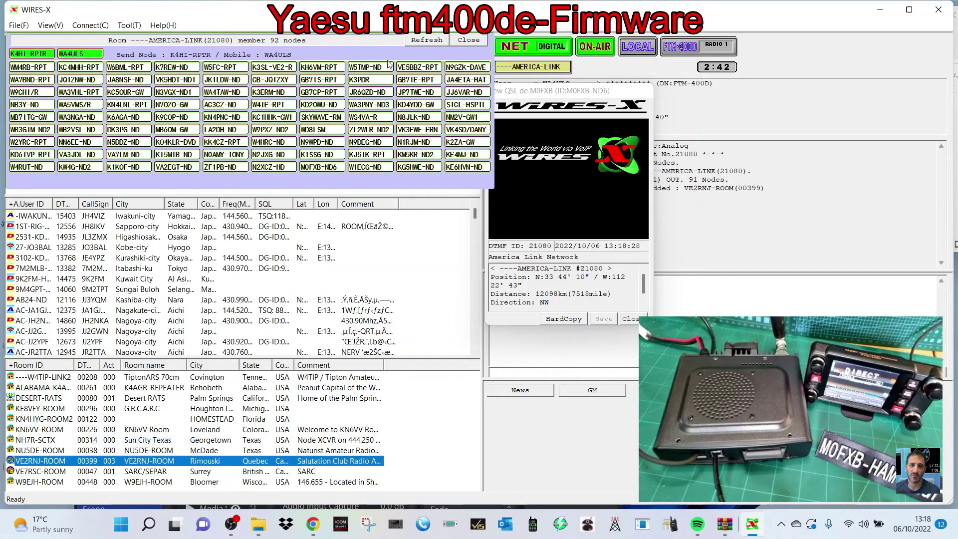
left_click_drag(332, 42, 794, 101)
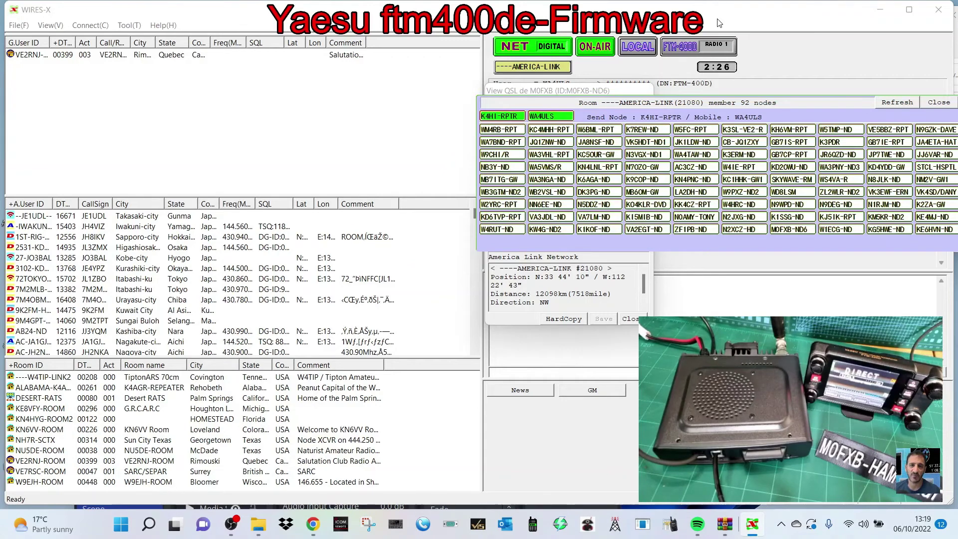
left_click_drag(810, 102, 260, 135)
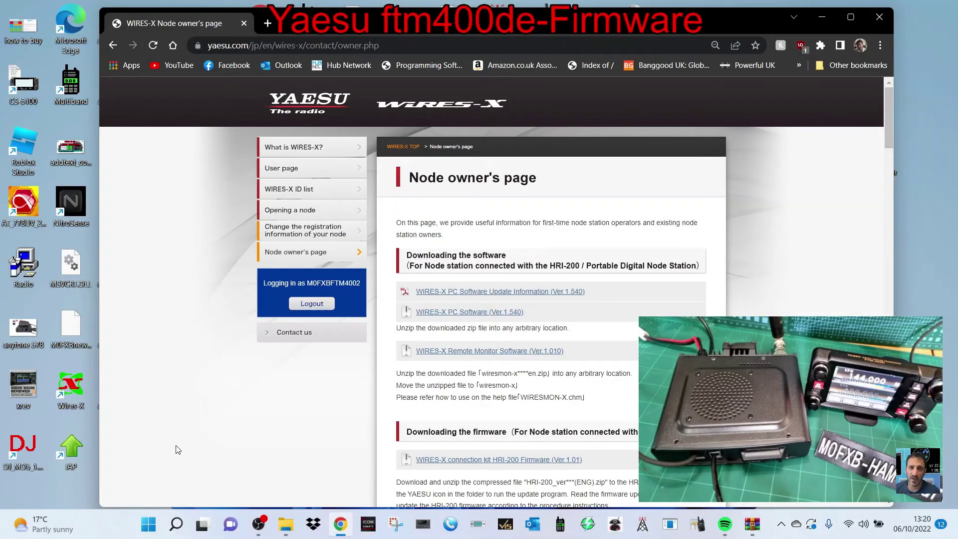
Step: Launch WIRES-X and run Retry activation, confirming that the command should be executed
double_click(71, 388)
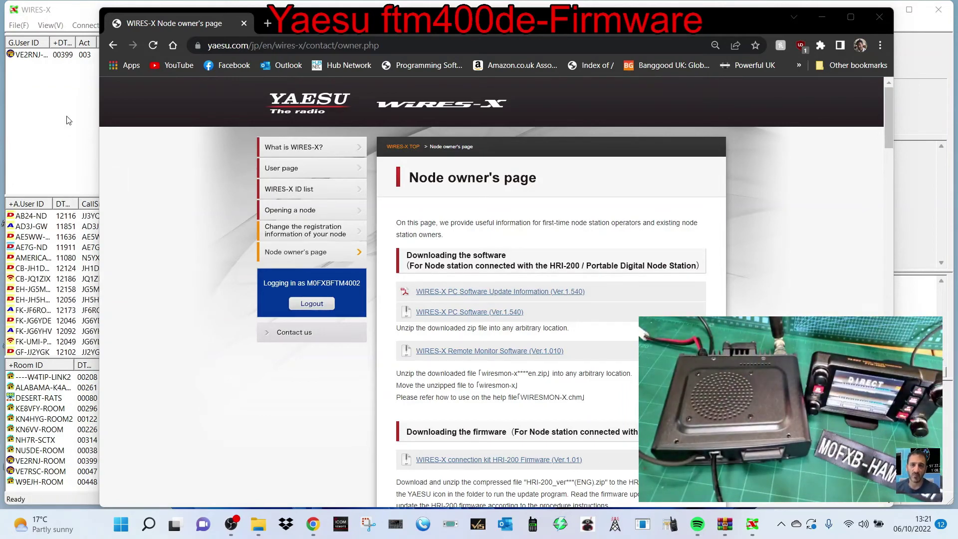
left_click(11, 42)
left_click(9, 22)
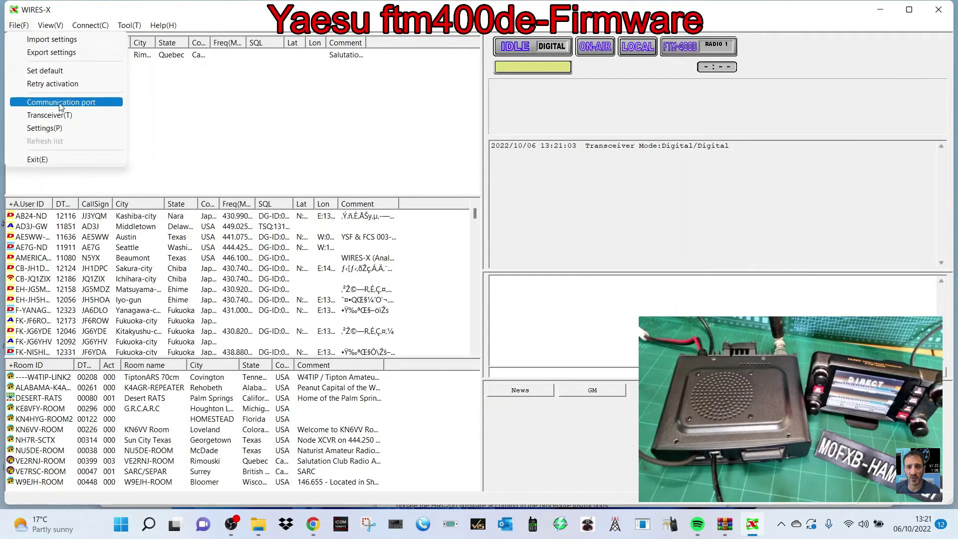
left_click(30, 84)
left_click(385, 316)
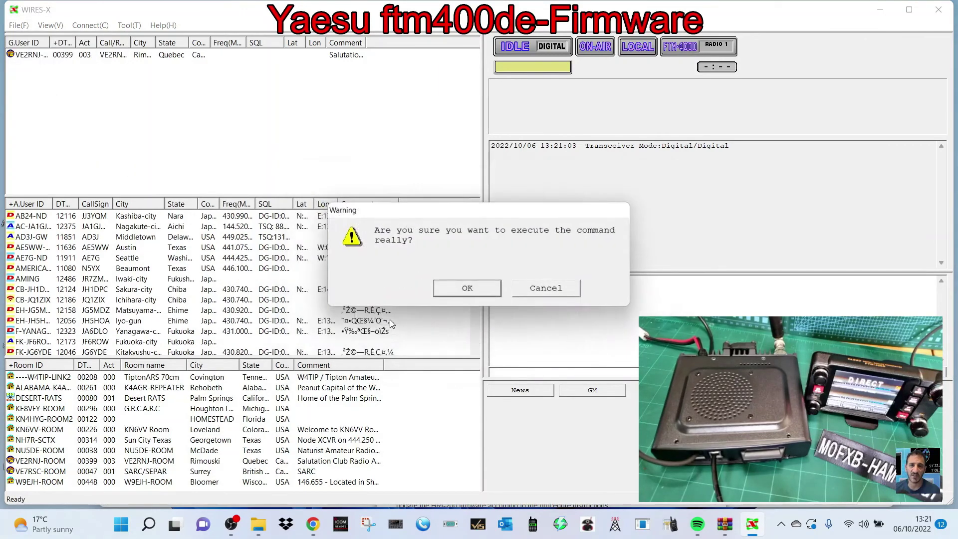
left_click(454, 291)
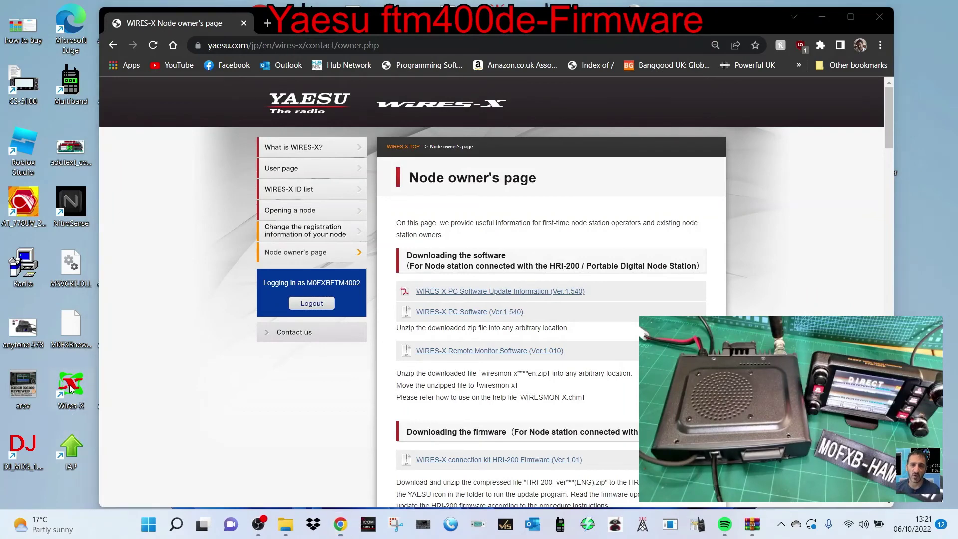
Step: Relaunch WIRES-X and check the entries under Ports (COM & LPT) in Device Manager
double_click(70, 388)
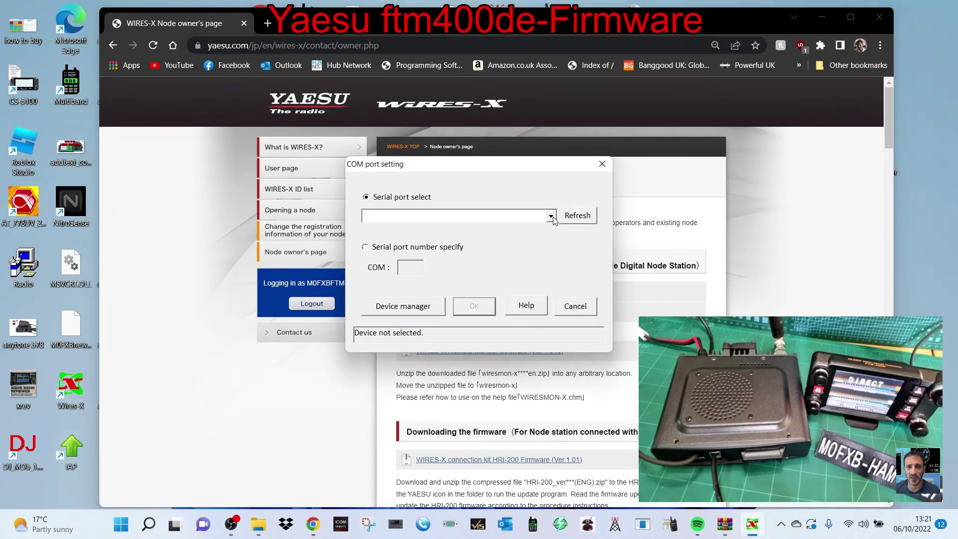
right_click(115, 526)
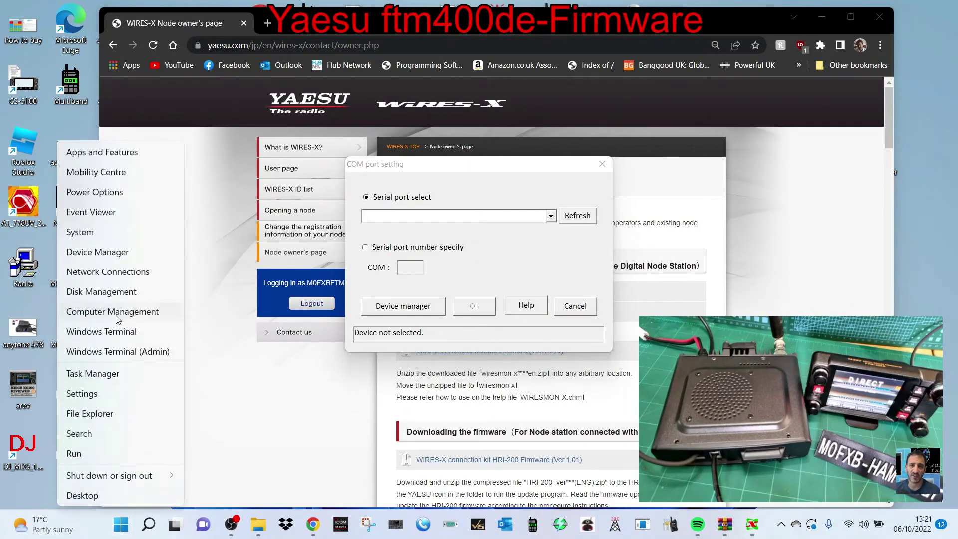
left_click(99, 254)
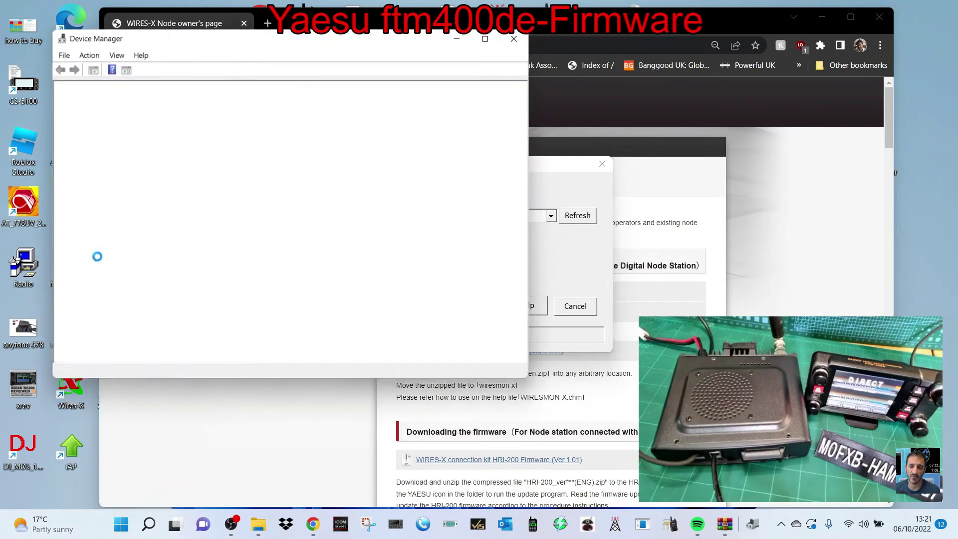
double_click(112, 290)
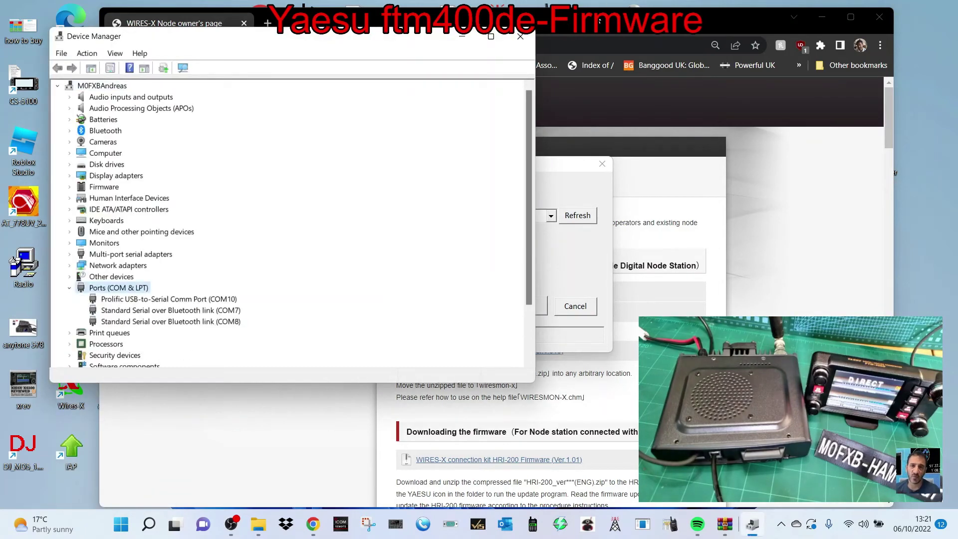
left_click(520, 35)
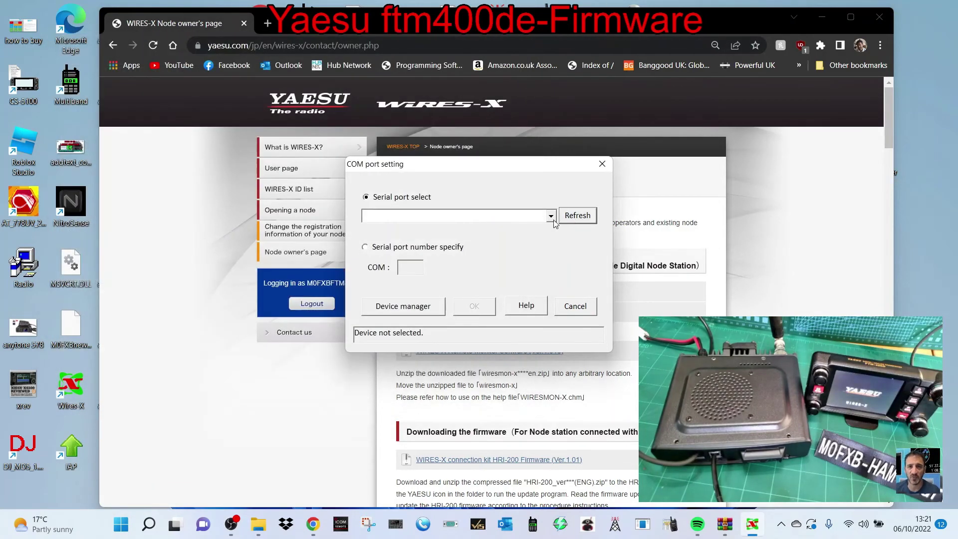
Step: Choose the Prolific USB-to-Serial Comm Port (COM10) as the serial port and confirm the setting
left_click(552, 217)
left_click(473, 225)
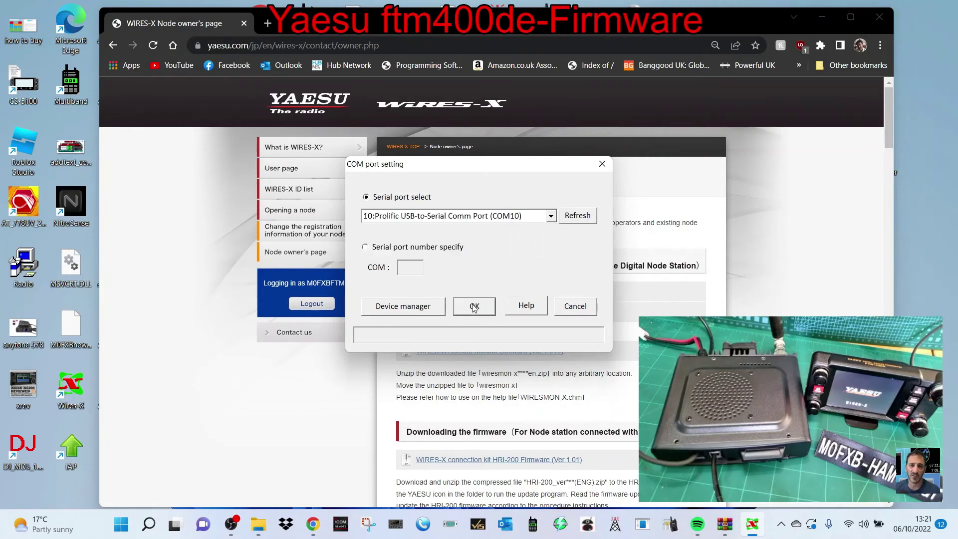
left_click(474, 305)
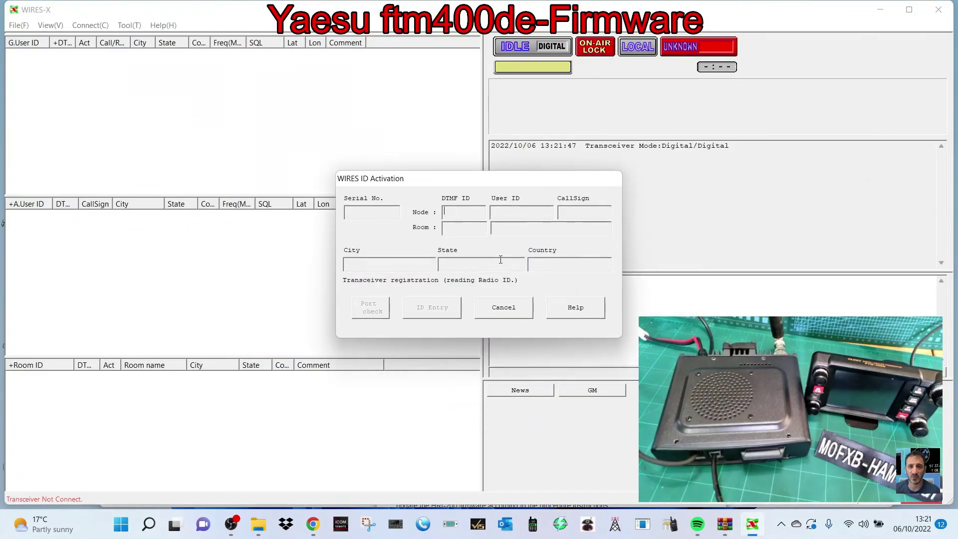
Step: Enter the node and room DTMF IDs, complete the ID entry, and accept the WIRES ID information settings
left_click(473, 210)
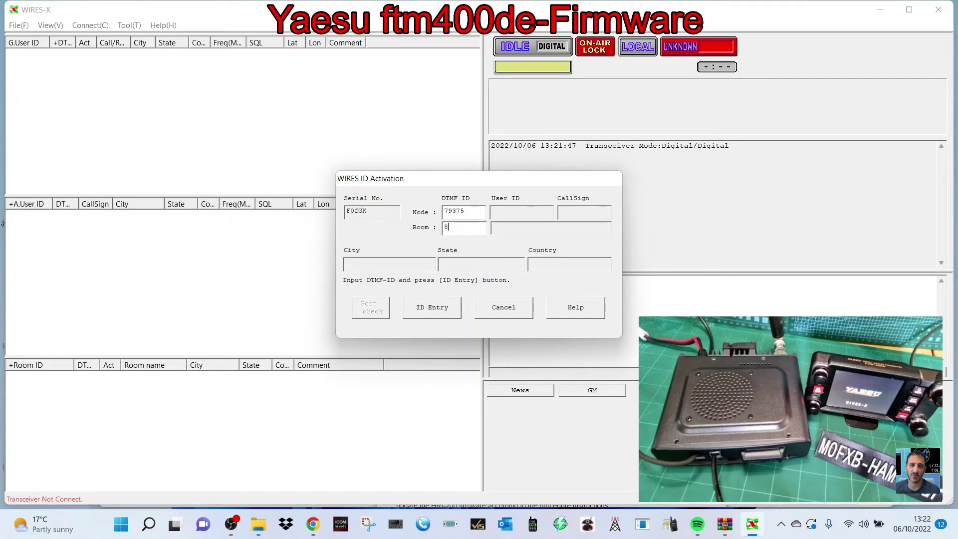
type("8937")
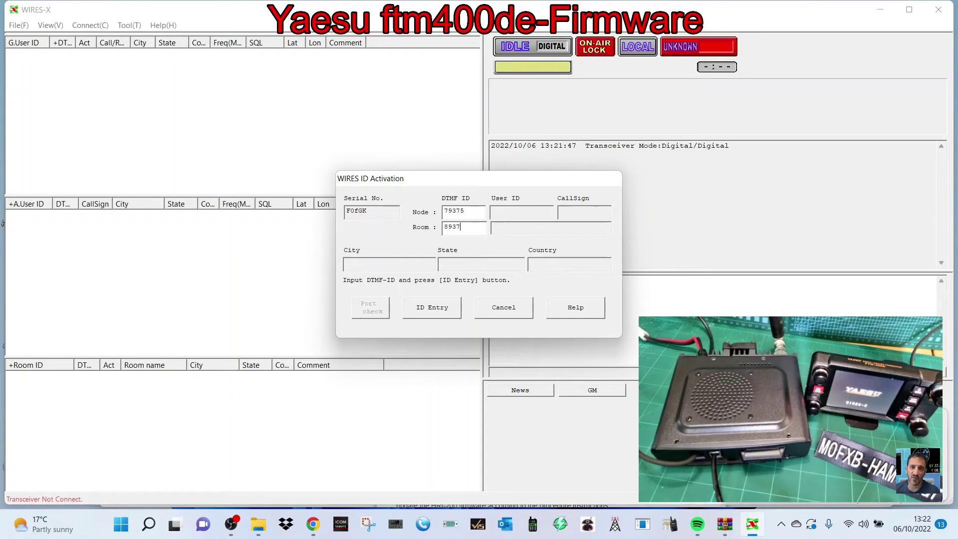
type("5")
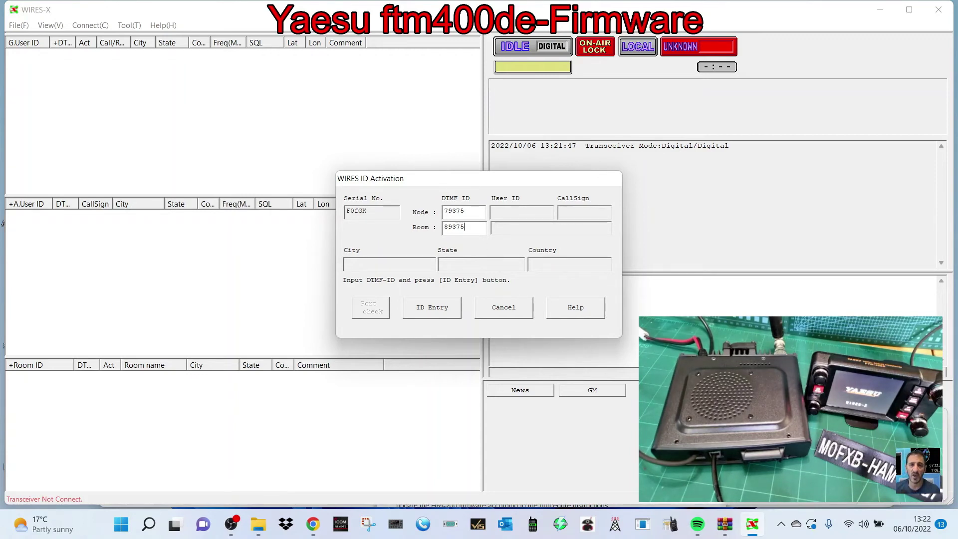
left_click(445, 308)
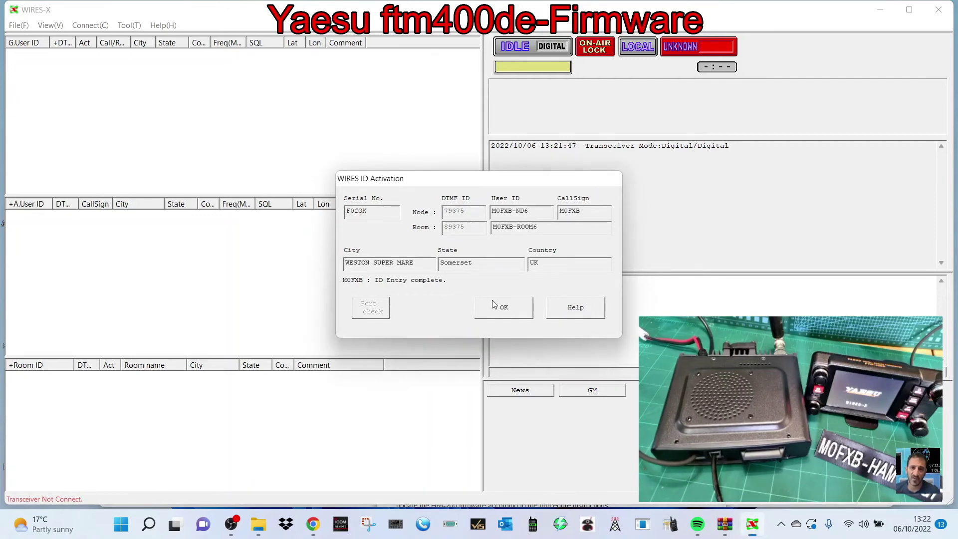
left_click(500, 317)
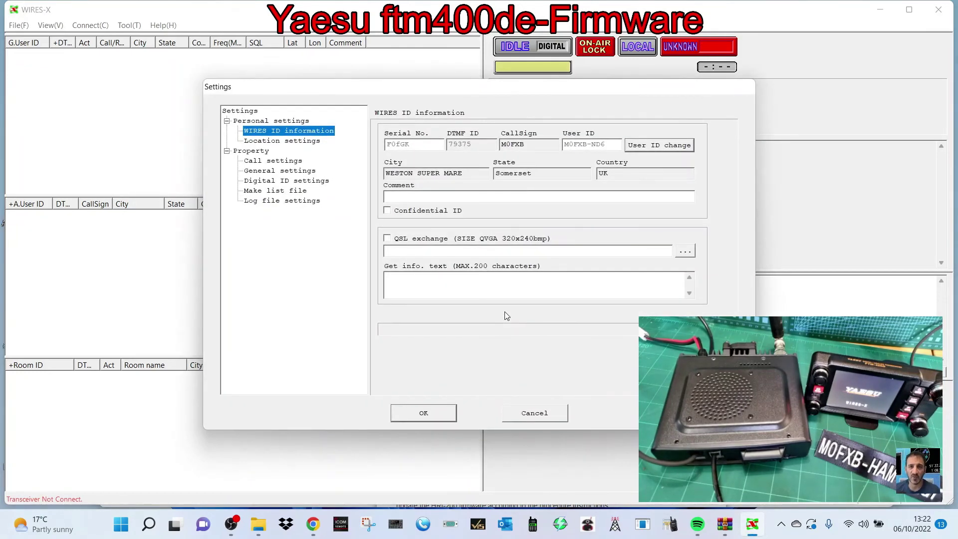
left_click(437, 407)
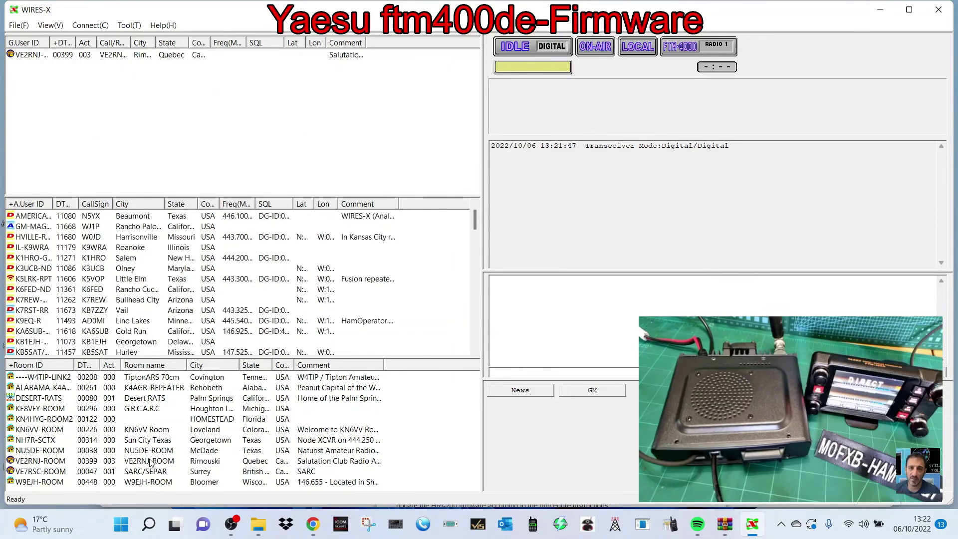
Step: Add NU5DE-ROOM to the bookmark list
right_click(135, 456)
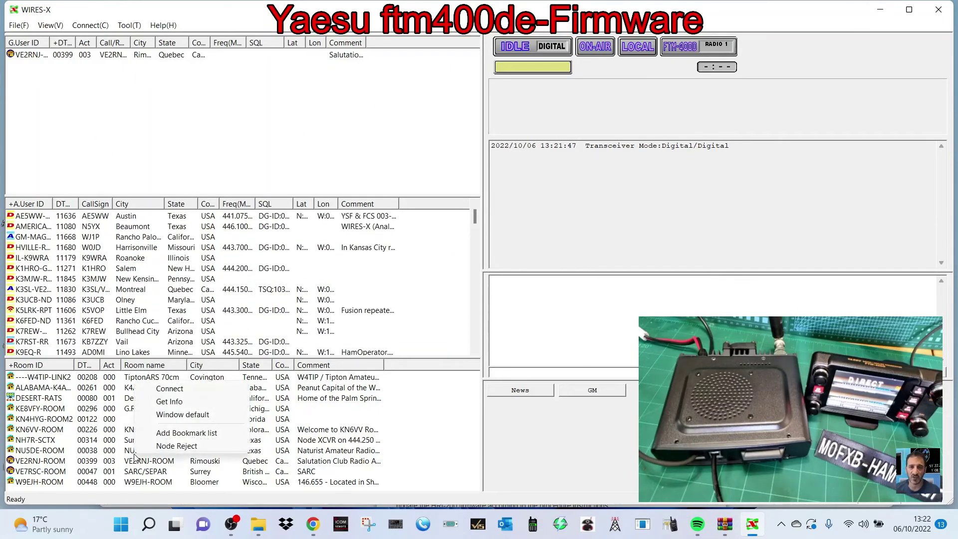
left_click(199, 434)
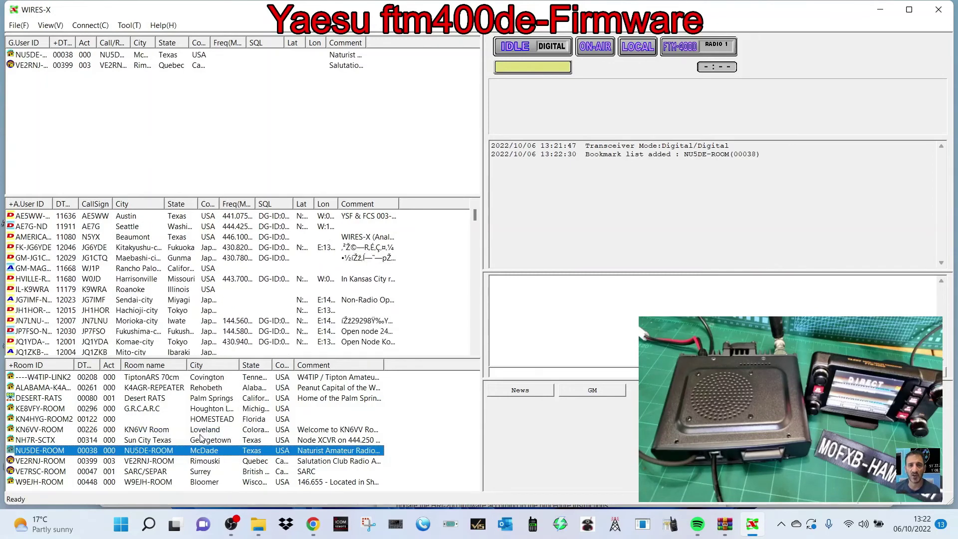
Step: Connect to the AMERICA-LINK room using ID 21080
left_click(89, 26)
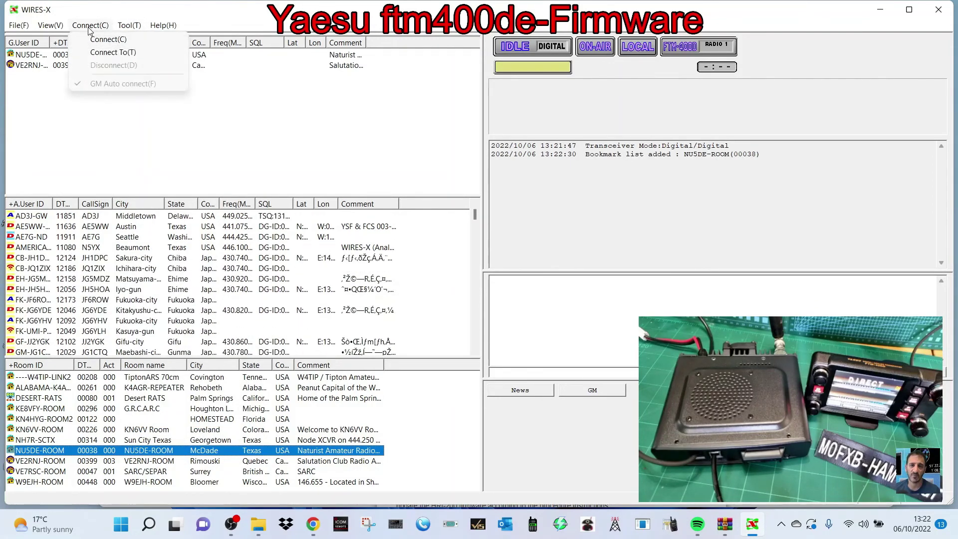
left_click(102, 52)
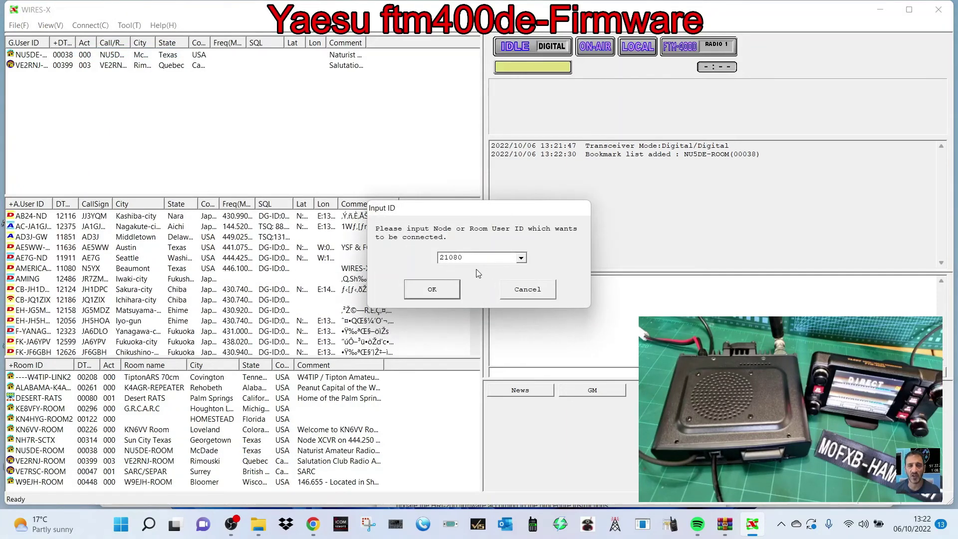
left_click(437, 290)
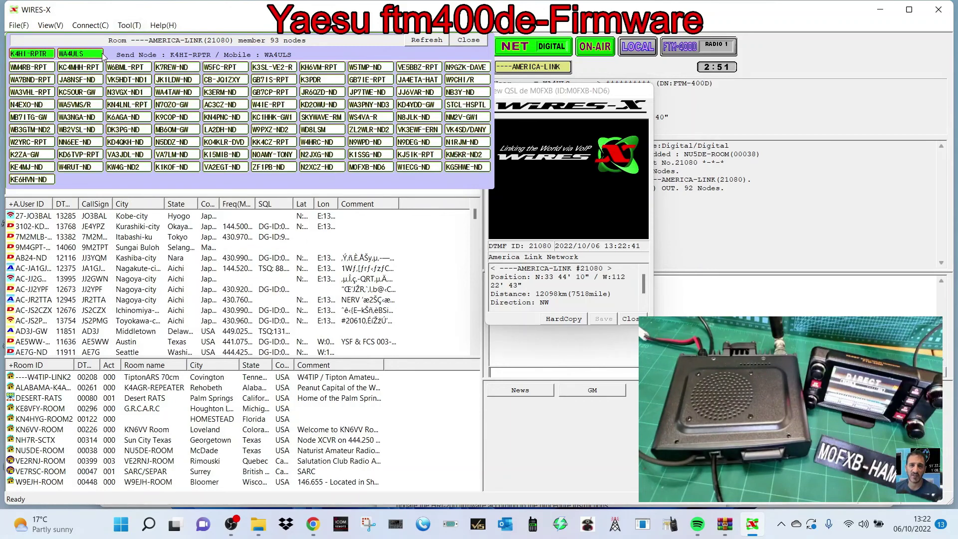
left_click(17, 26)
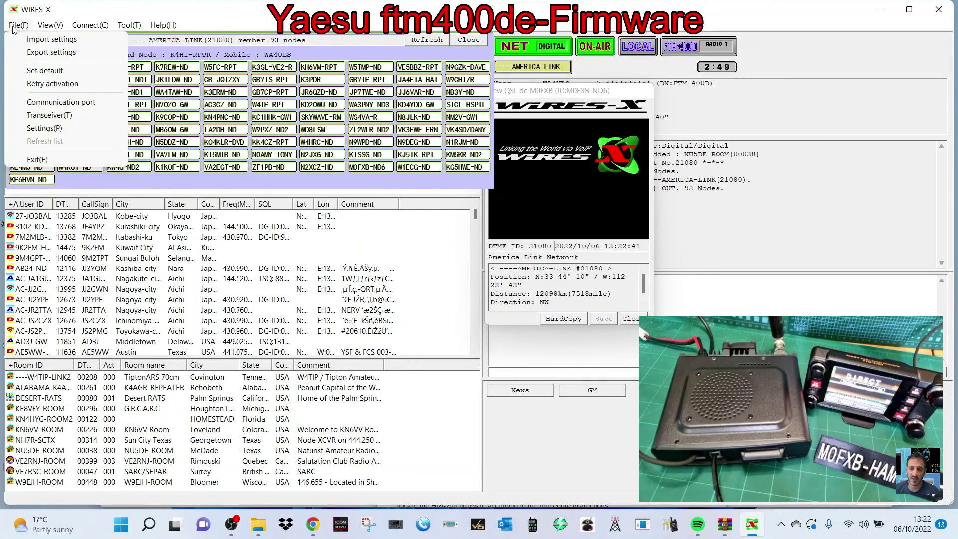
mouse_move(49, 32)
mouse_move(106, 36)
mouse_move(172, 29)
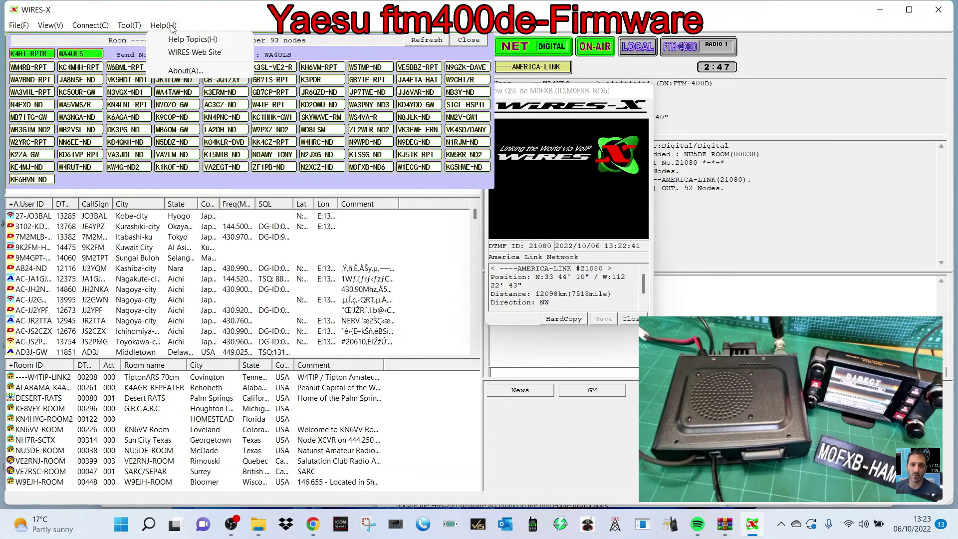
left_click(839, 196)
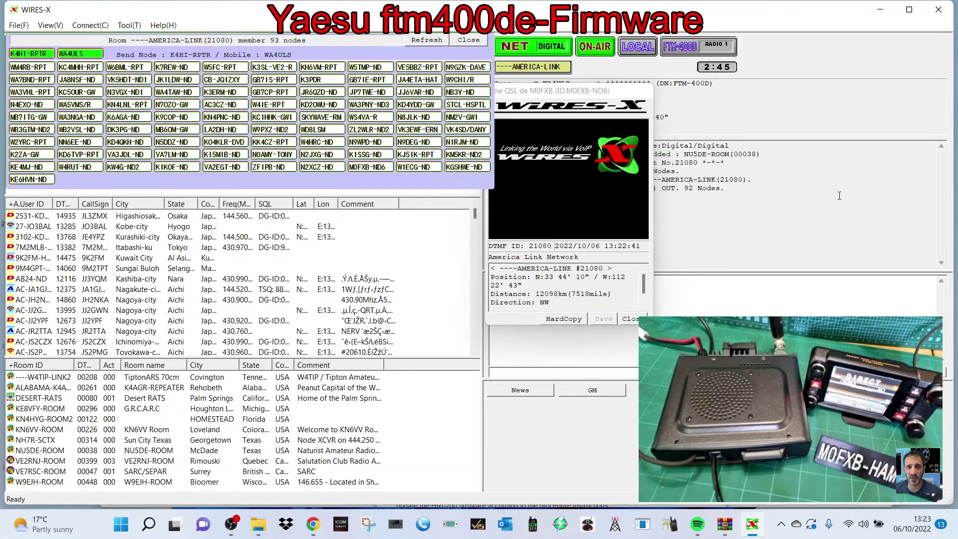
Step: Open the transceiver settings, review the voice channel configuration and firmware version, and accept the settings
left_click(74, 25)
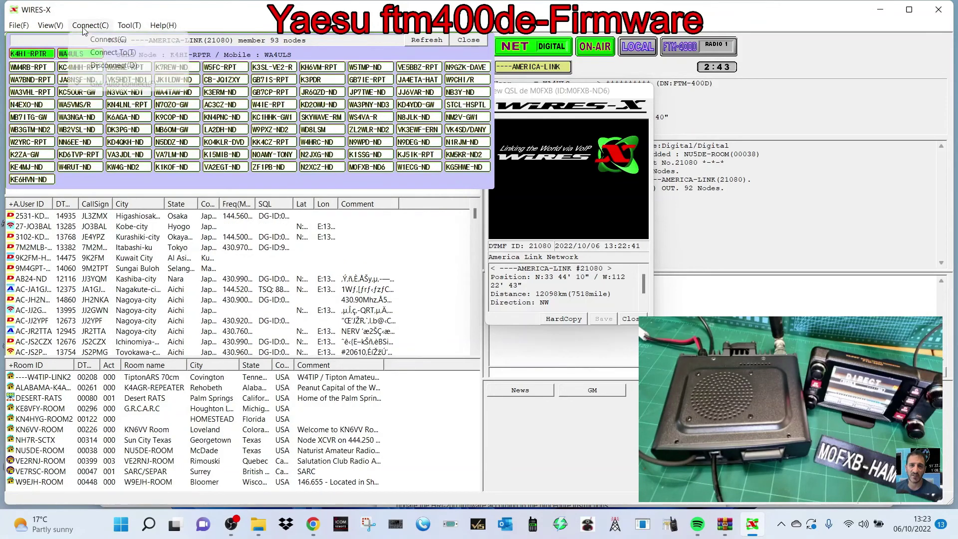
left_click(19, 25)
left_click(19, 25)
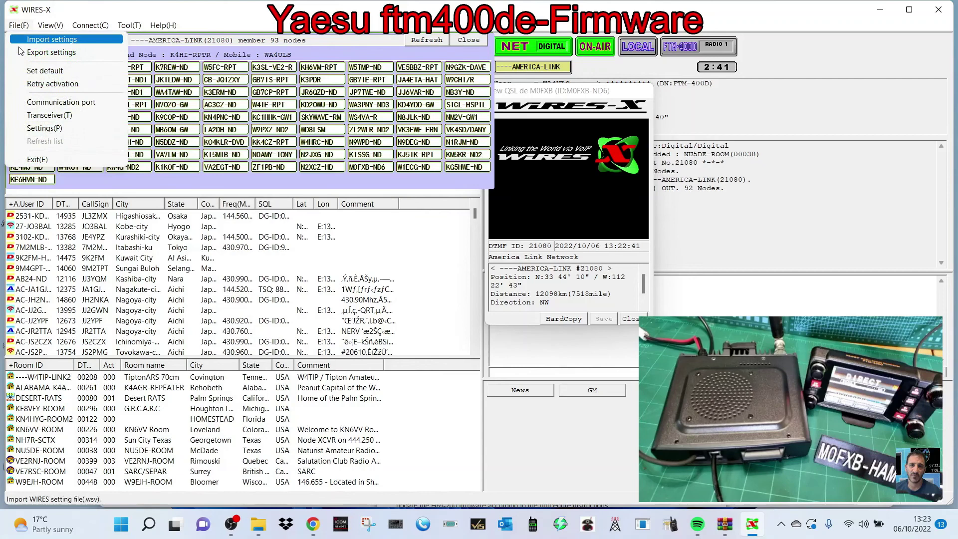
left_click(49, 115)
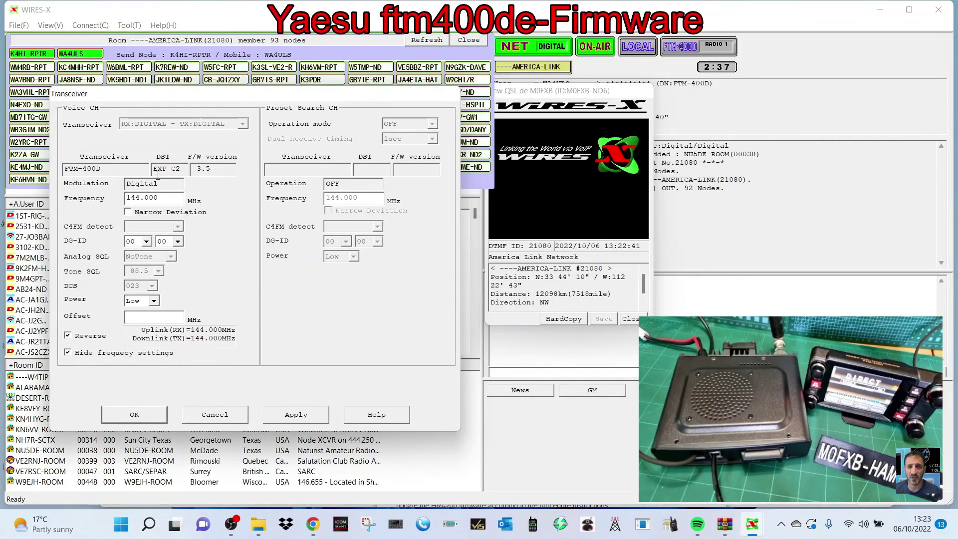
left_click(133, 417)
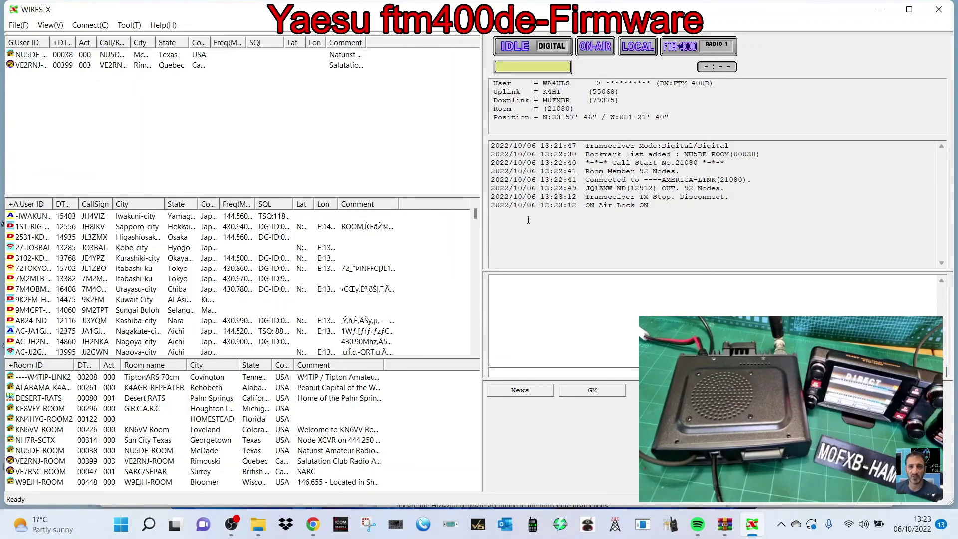
Step: Reconnect to room ID 21080 after leaving the transceiver settings
left_click(90, 25)
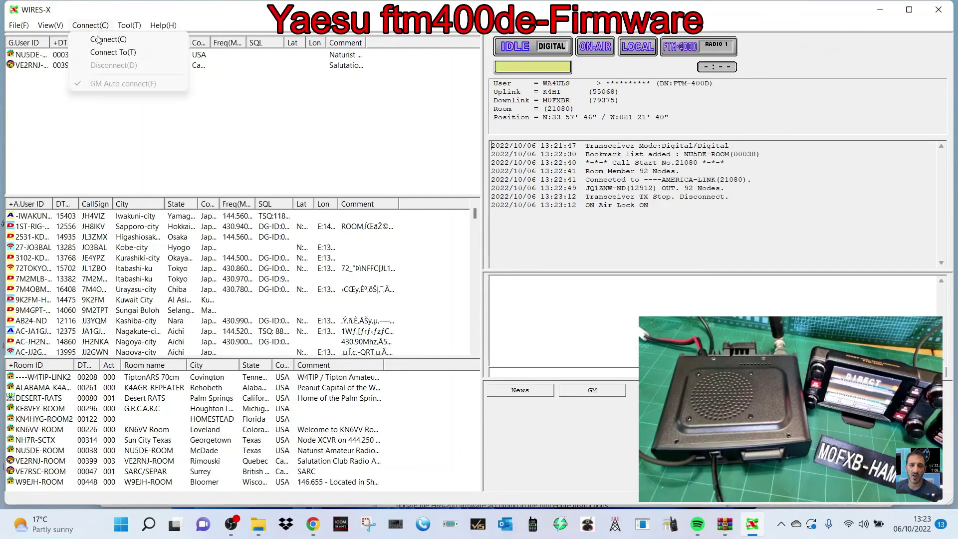
left_click(113, 56)
left_click(420, 289)
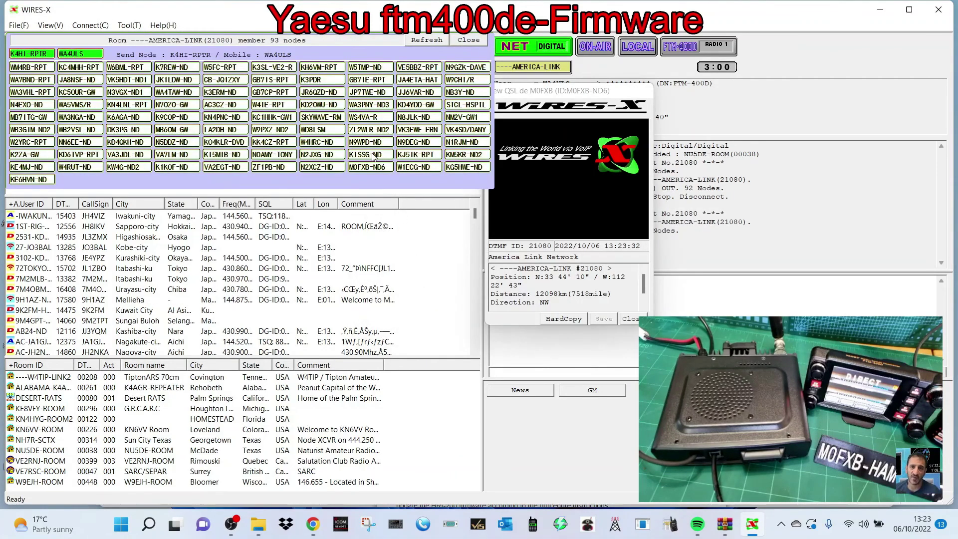
Step: Set the transceiver's voice channel frequency to 438.550 MHz and accept the transceiver settings
left_click(17, 27)
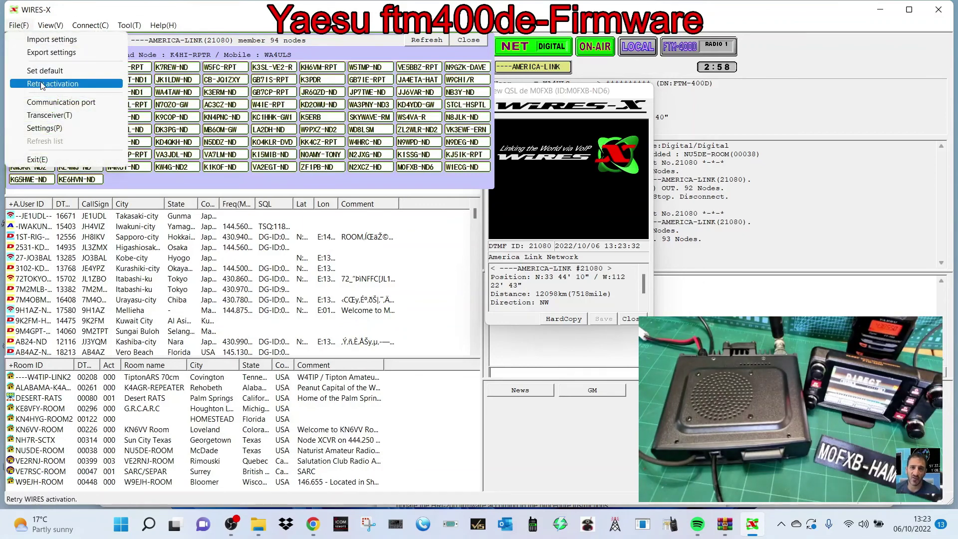
left_click(44, 115)
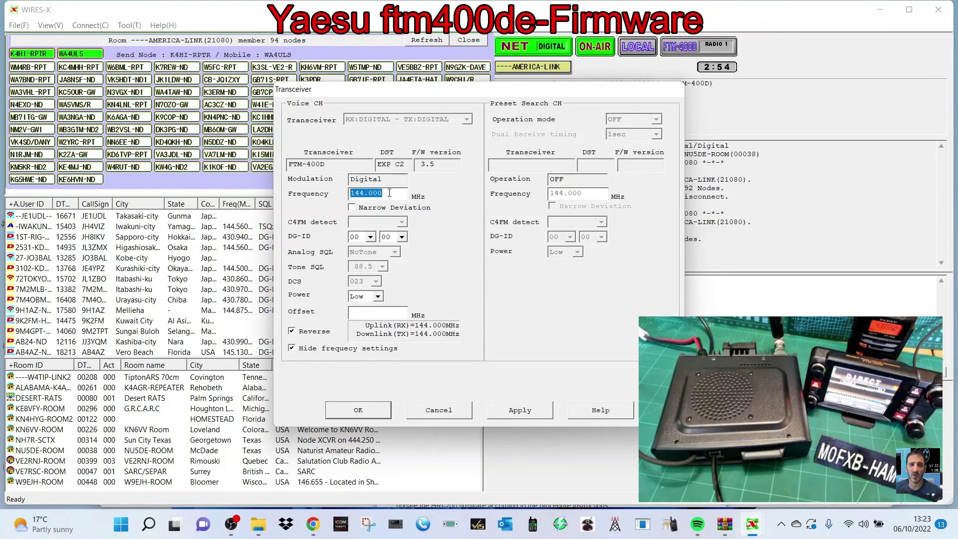
type("438")
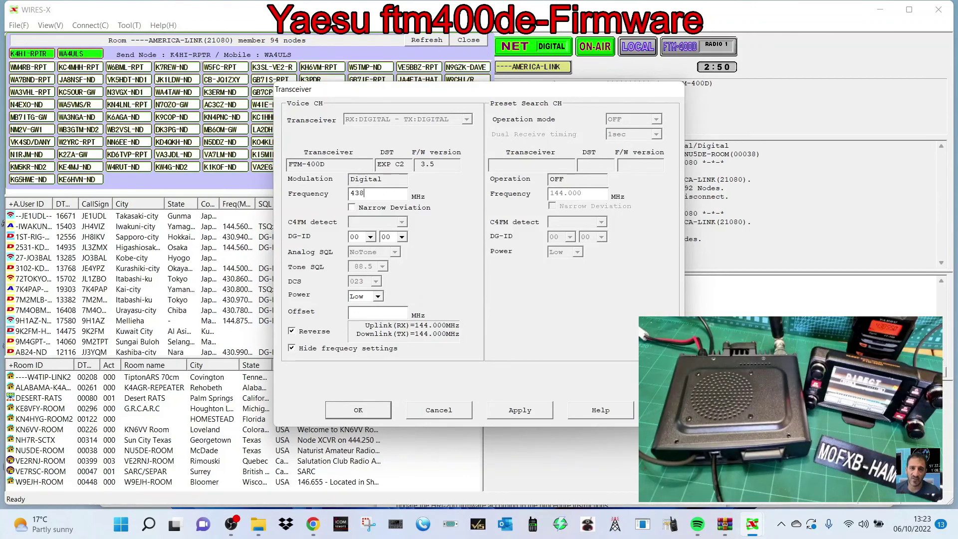
type(".55")
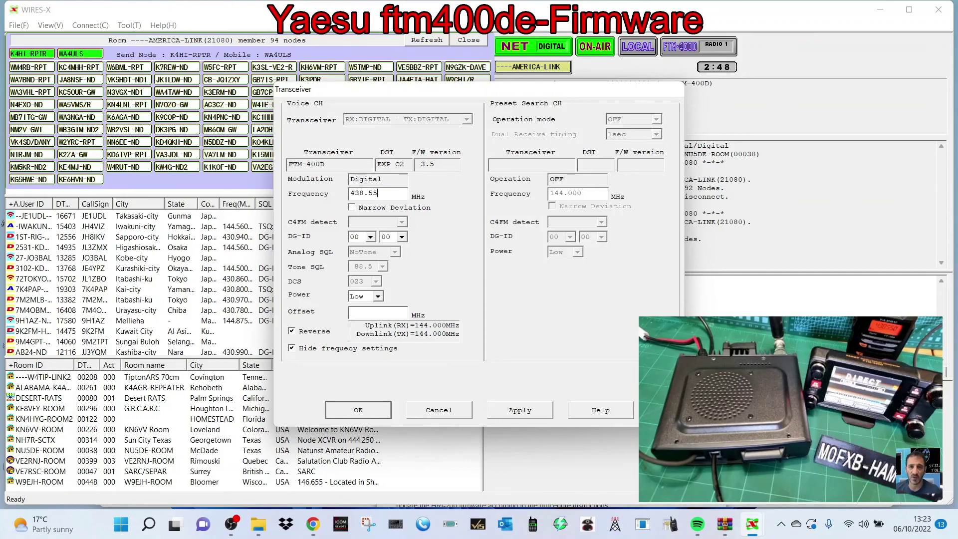
type("0")
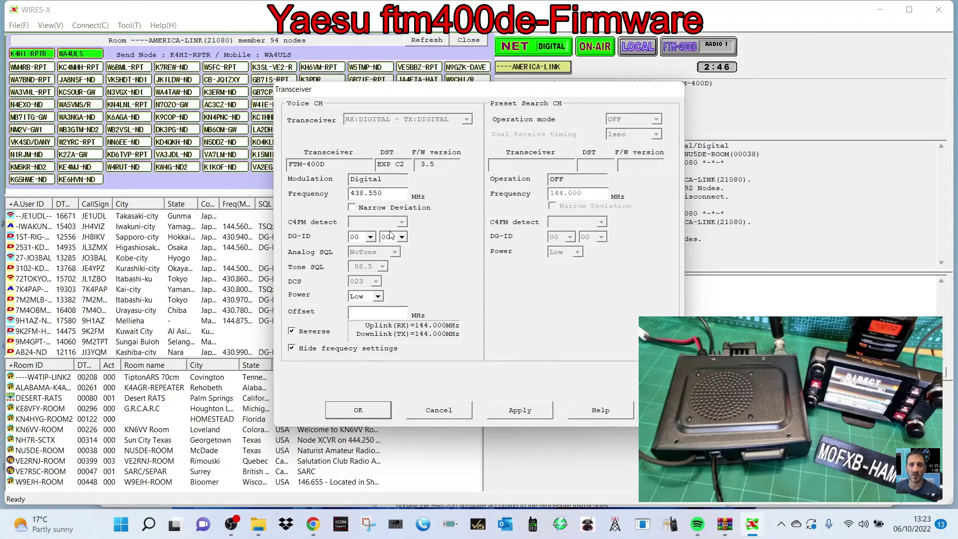
left_click(363, 412)
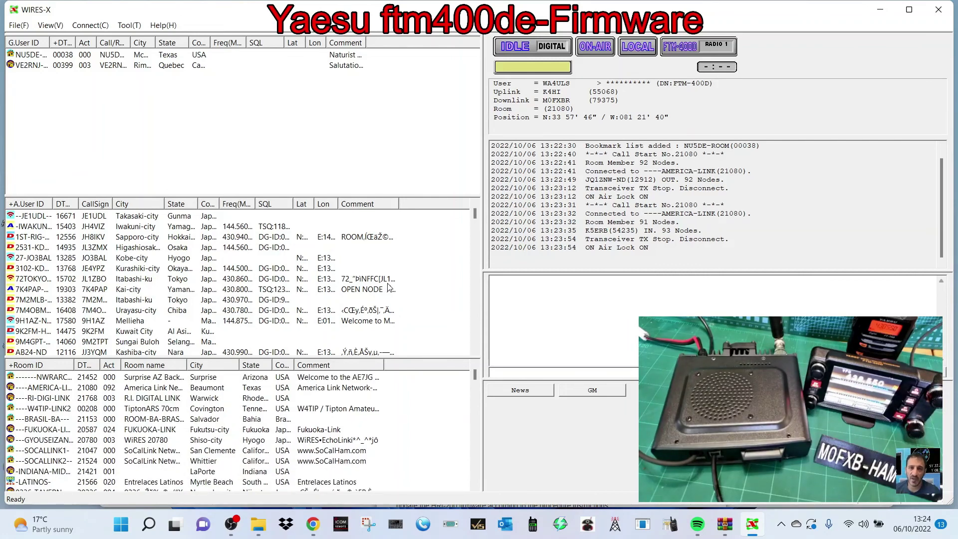
Step: Call room ID 21080 again to reconnect to AMERICA-LINK on the new frequency
left_click(90, 25)
left_click(104, 52)
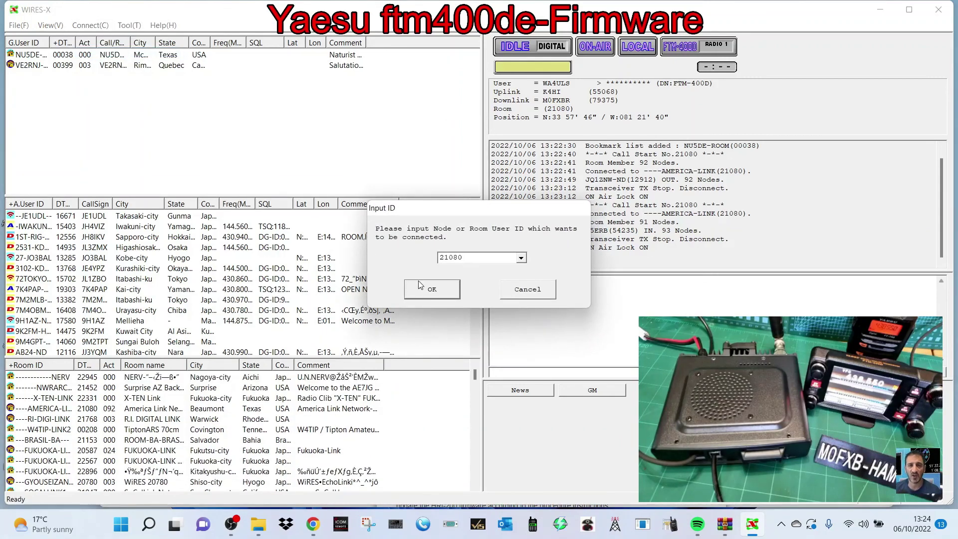
left_click(429, 294)
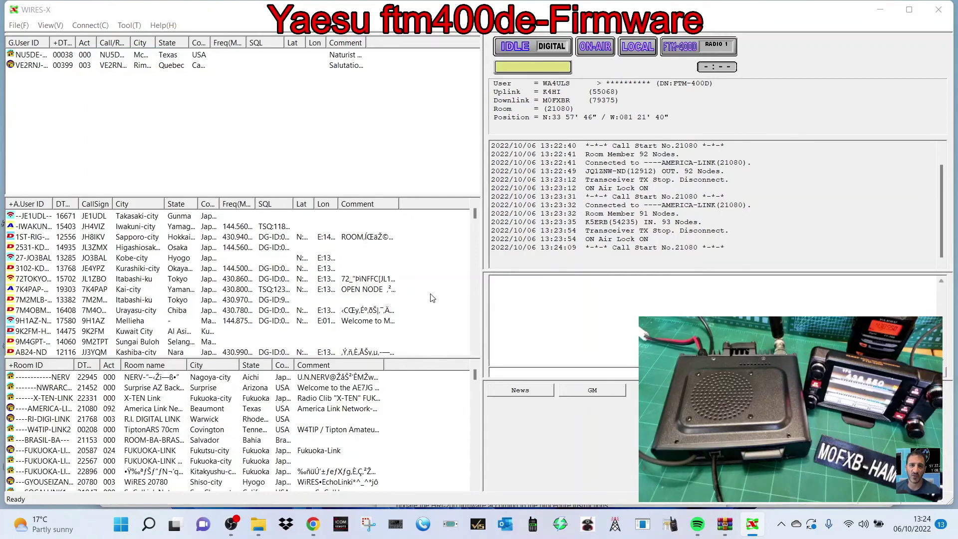